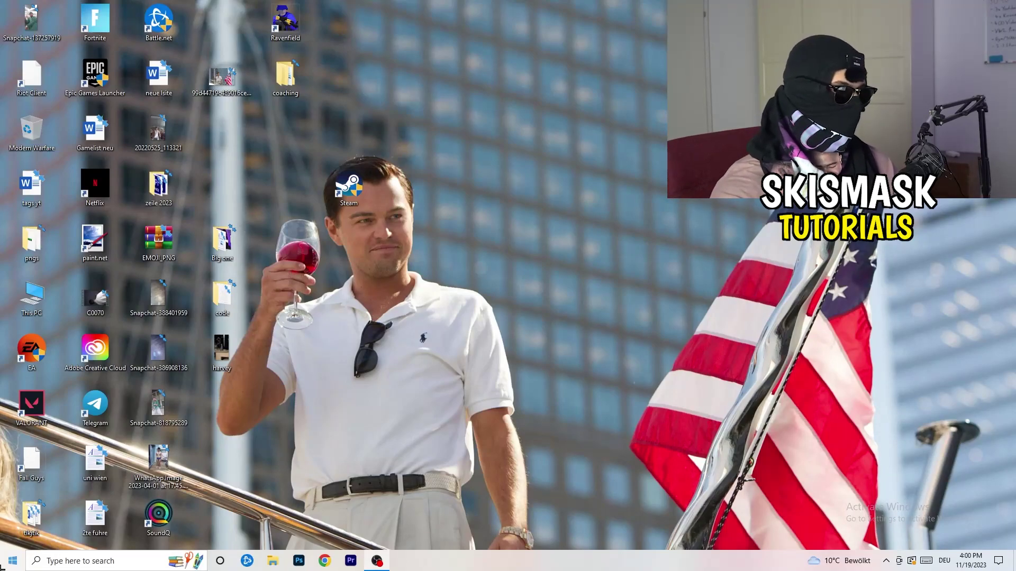
Open Windows Settings from the Start menu and go to the Gaming category.
key("super")
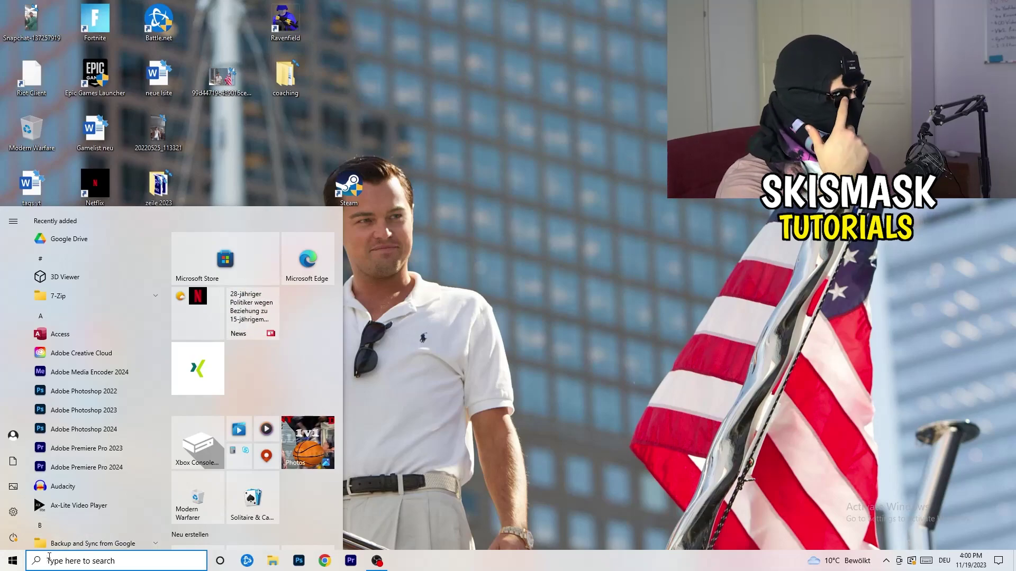
left_click(14, 512)
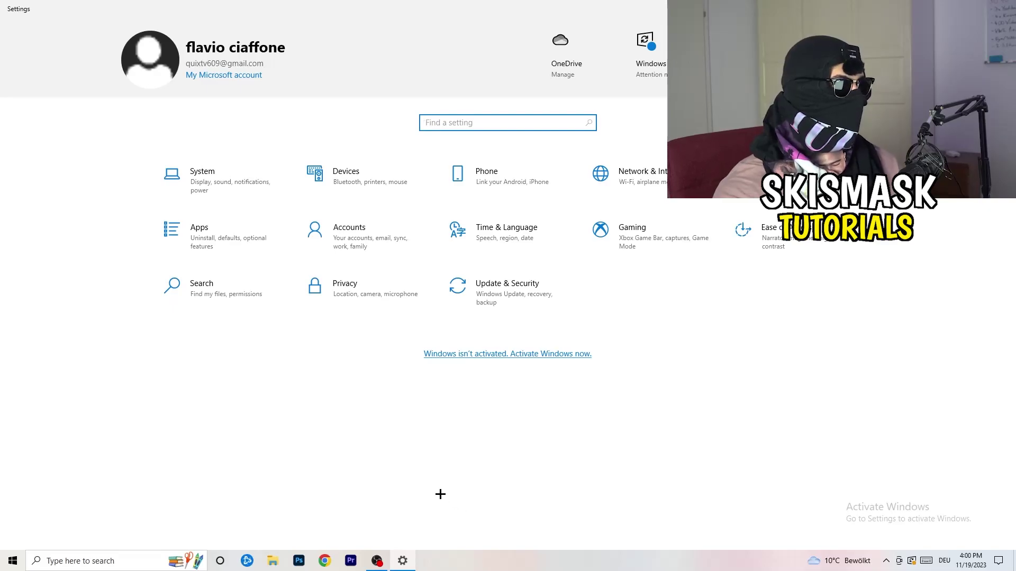
left_click(660, 259)
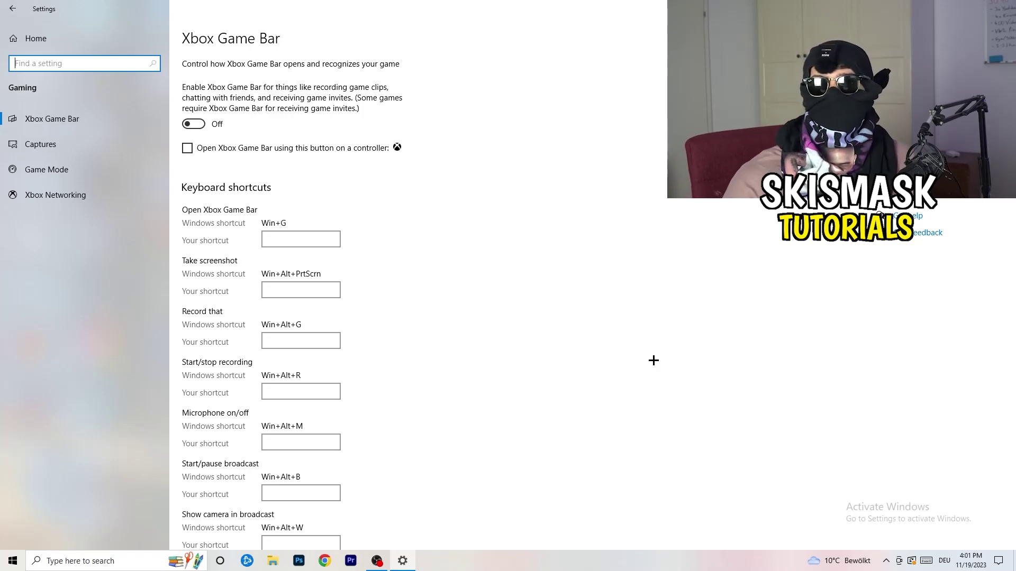
On the Captures page, keep background recording off and maximum recording length at 2 hours.
left_click(84, 146)
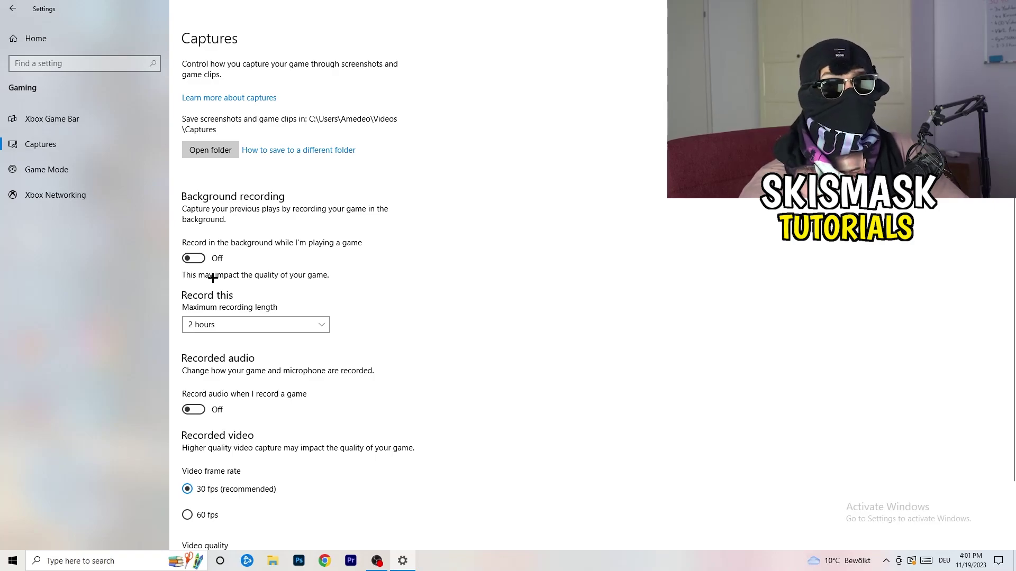
left_click(279, 325)
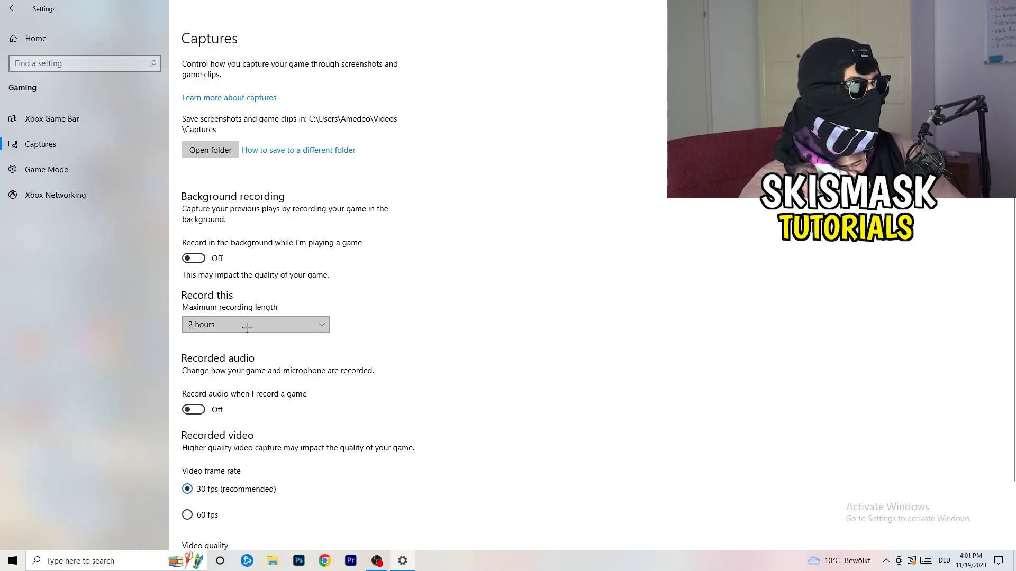
left_click(415, 292)
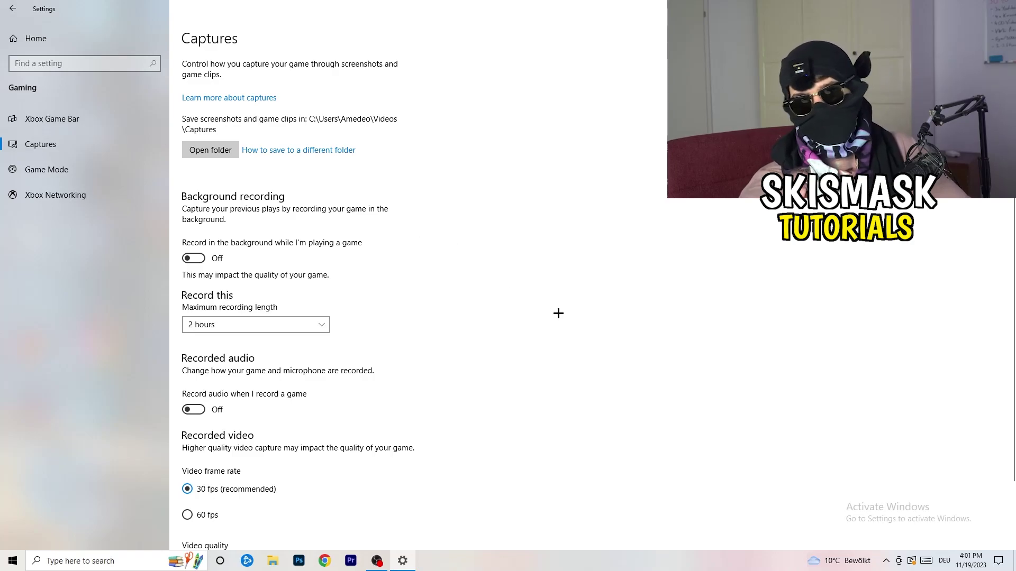
left_click(302, 323)
left_click(650, 264)
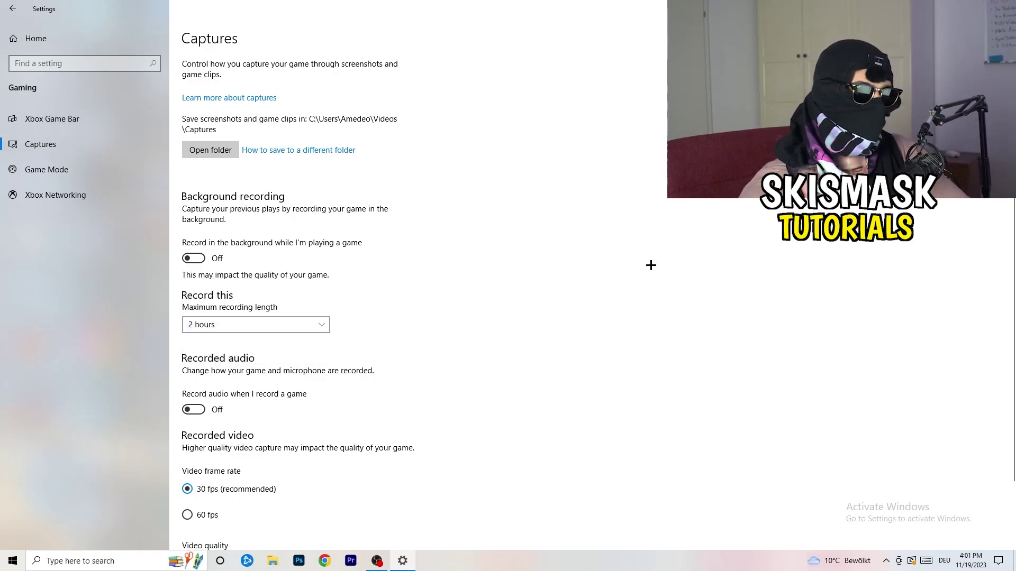
scroll(297, 389, "down", 3)
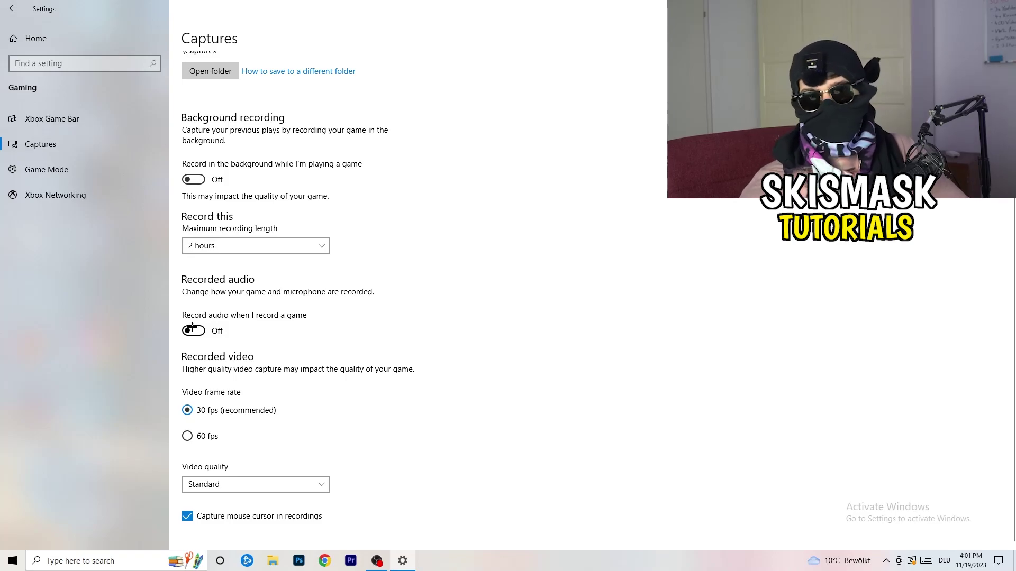
Verify Game Mode is On, then close Settings.
left_click(72, 167)
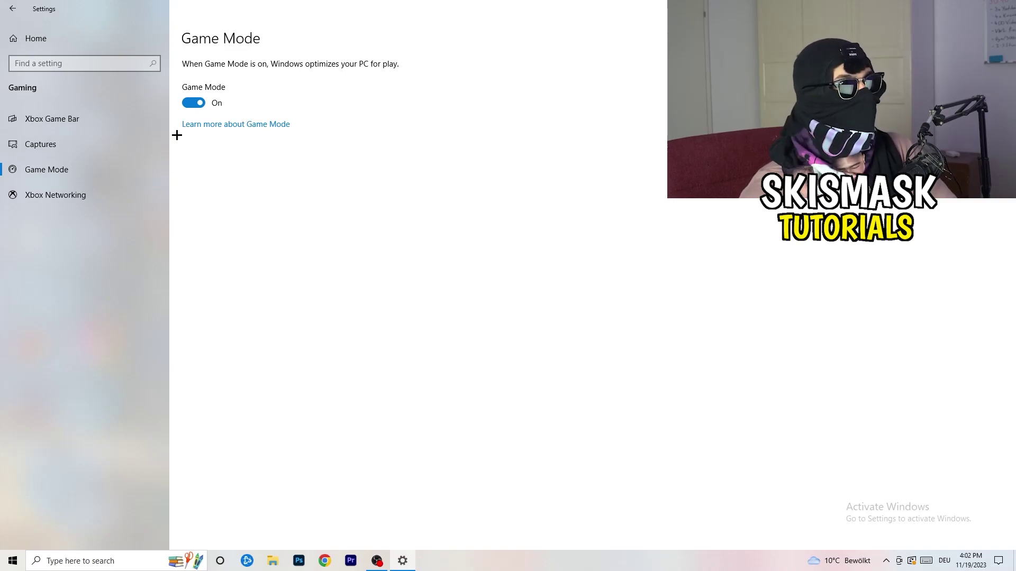
key("alt+F4")
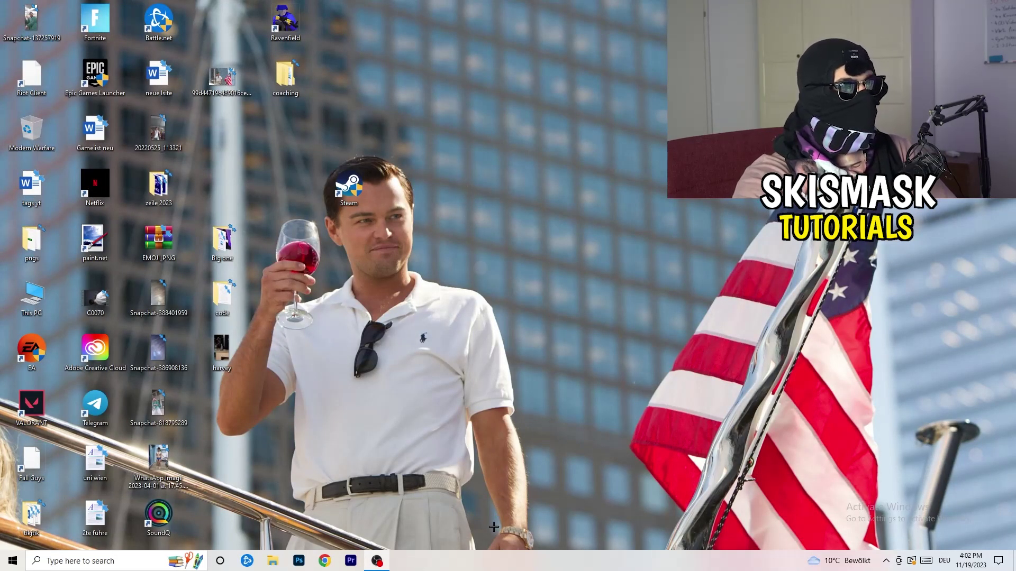
Open Task Manager from the taskbar and maximize it.
left_click_drag(493, 558, 357, 497)
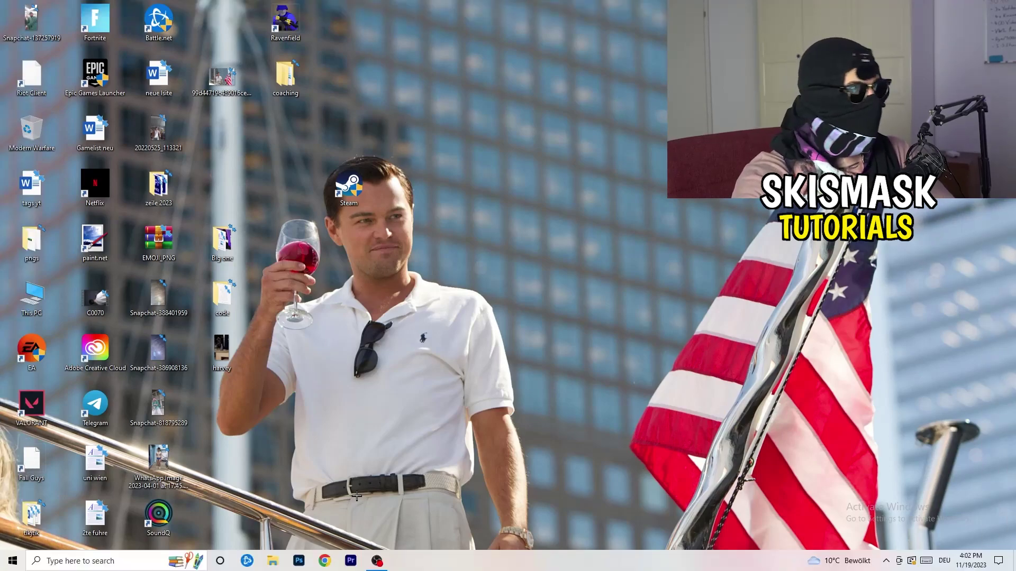
right_click(509, 568)
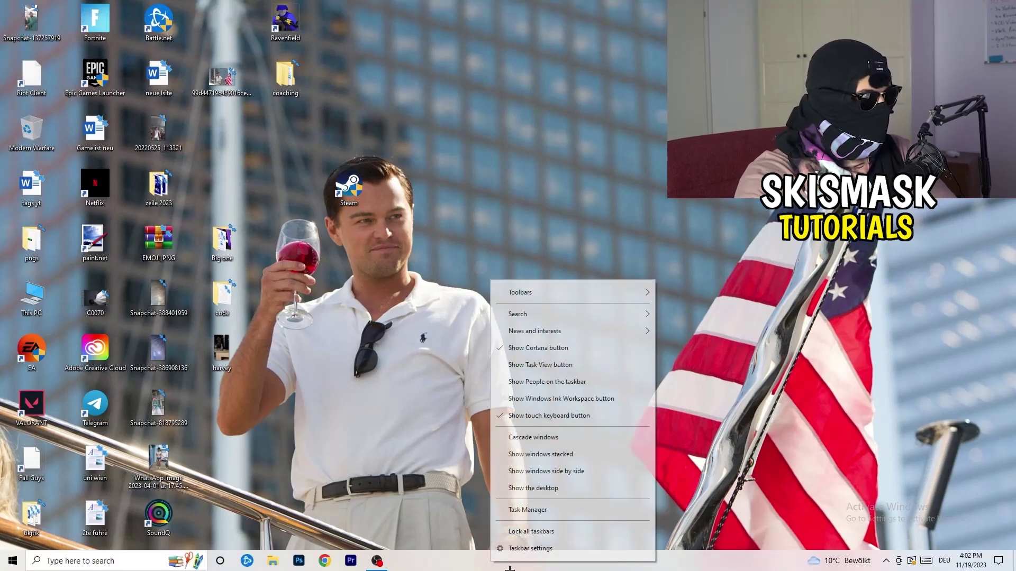
left_click(546, 511)
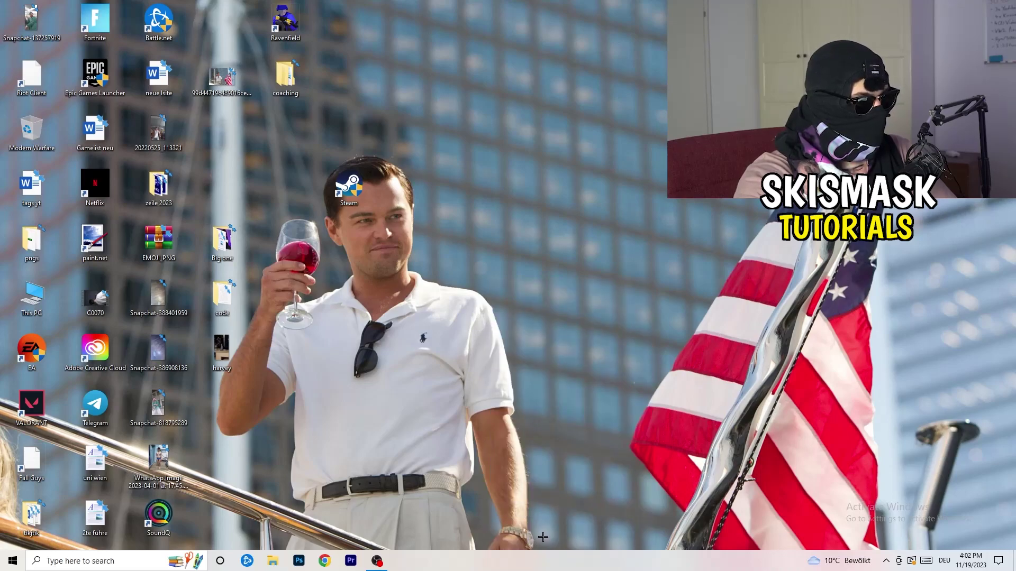
left_click(586, 27)
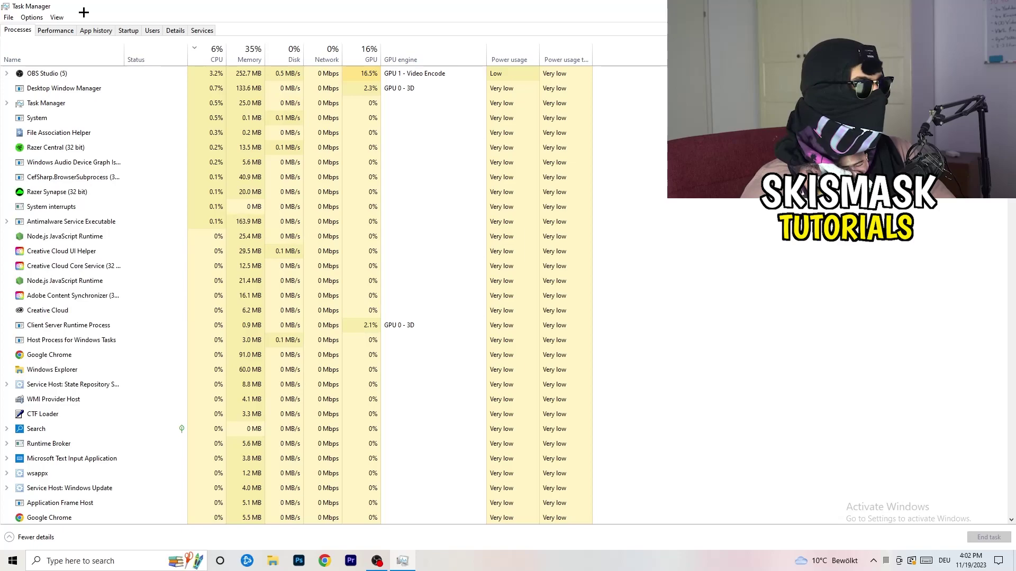
Sort processes by GPU, leave OBS Studio running, then sort by CPU.
left_click(369, 53)
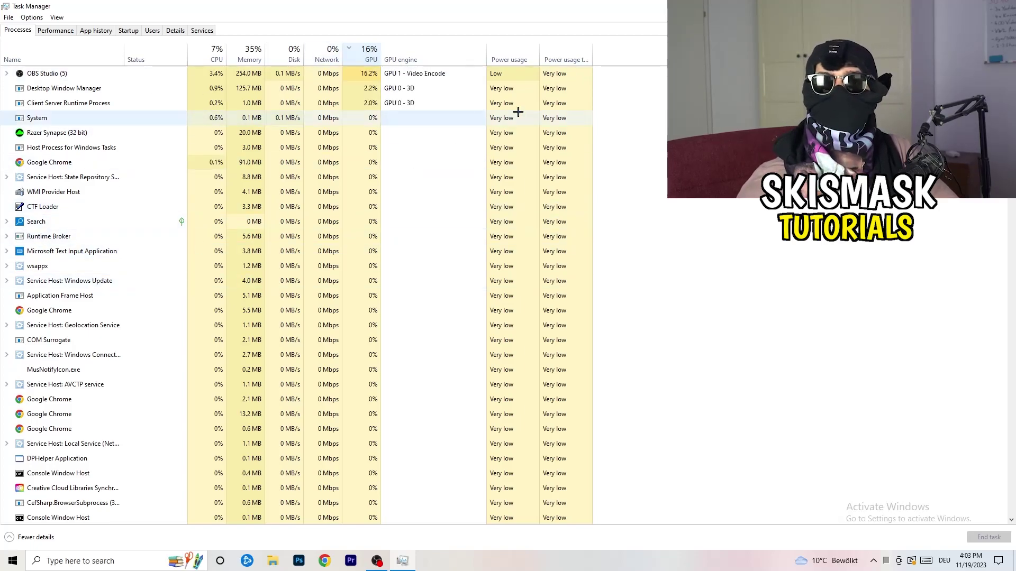
right_click(369, 77)
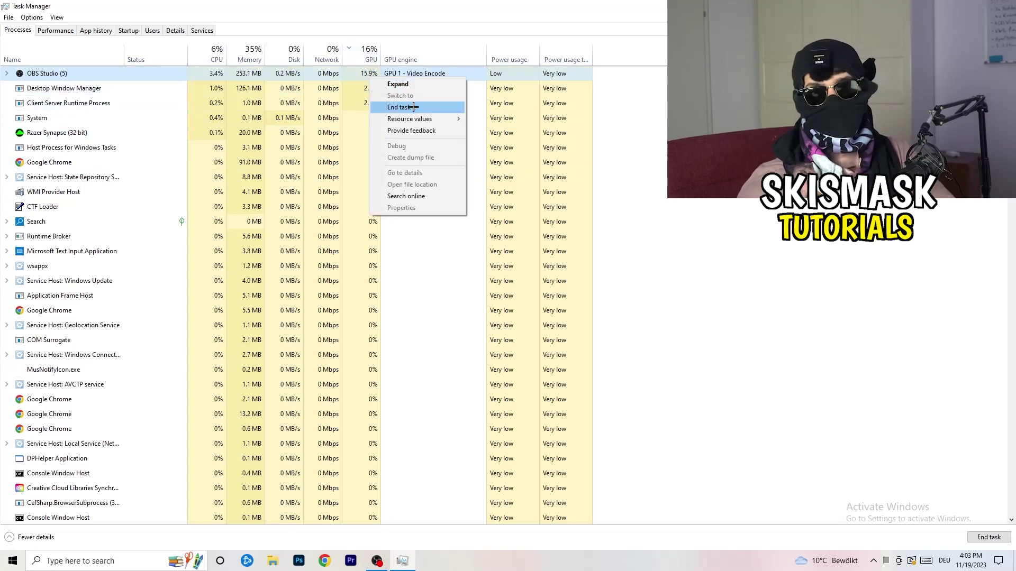
left_click(658, 129)
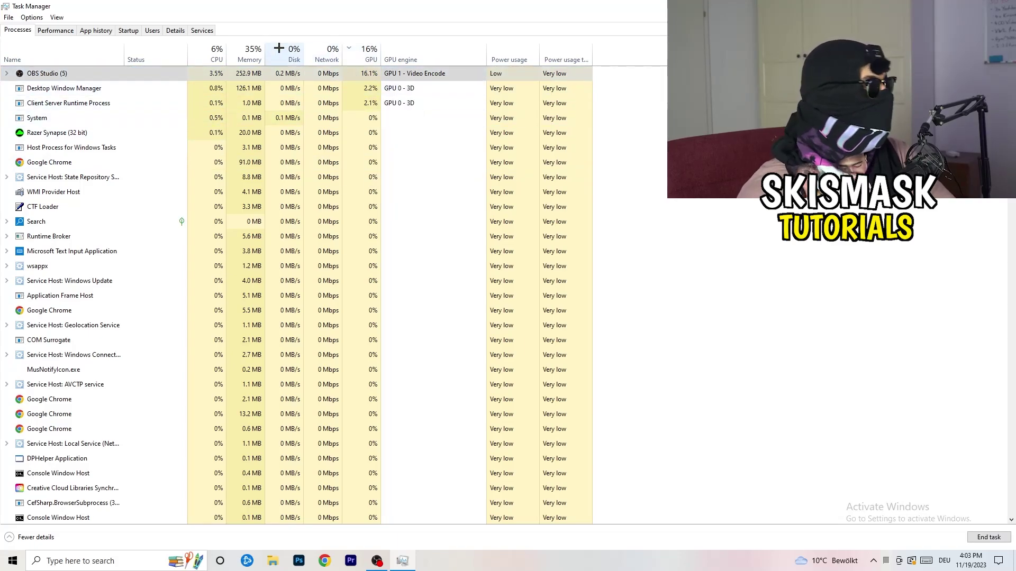
left_click(215, 54)
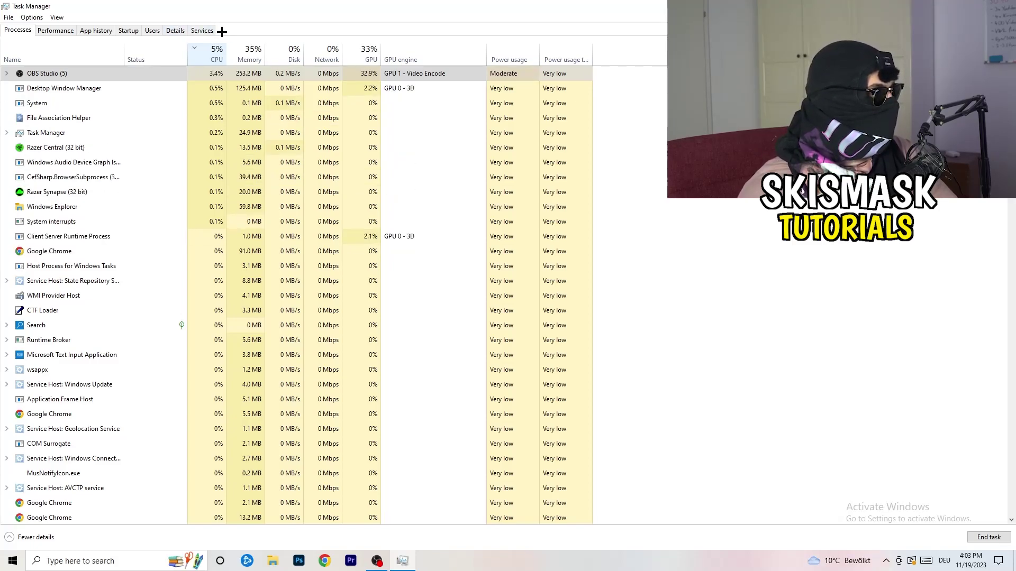
In Details, review Set priority options for Creative Cloud UI Helper.exe, then show the Startup list.
left_click(175, 30)
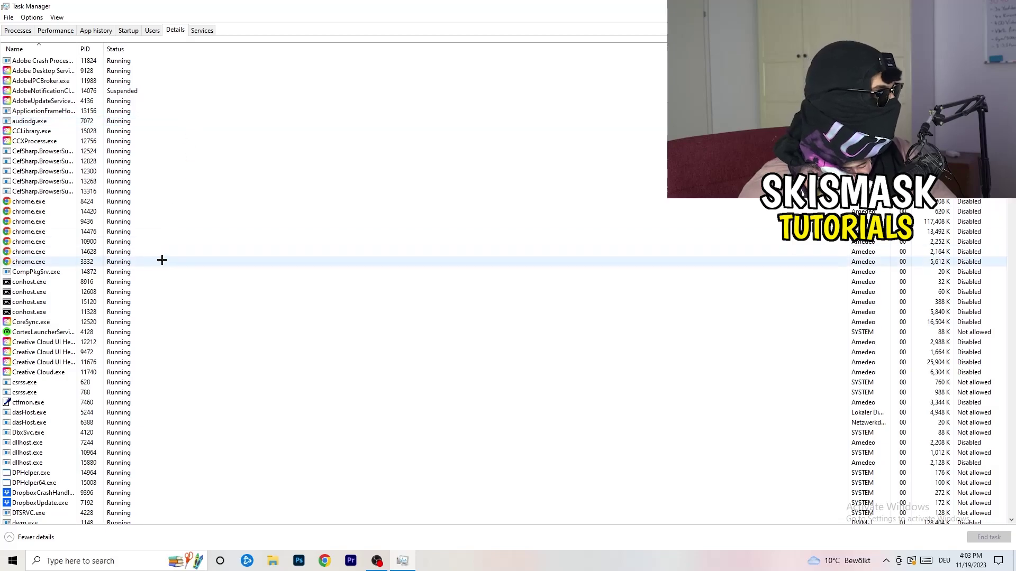
scroll(152, 274, "down", 5)
scroll(175, 226, "up", 5)
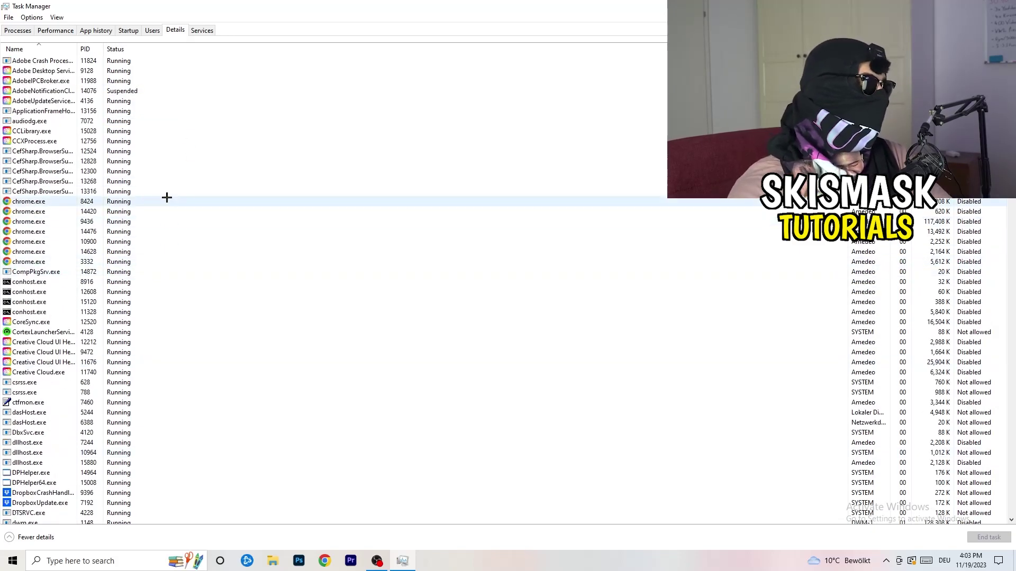
scroll(50, 278, "down", 3)
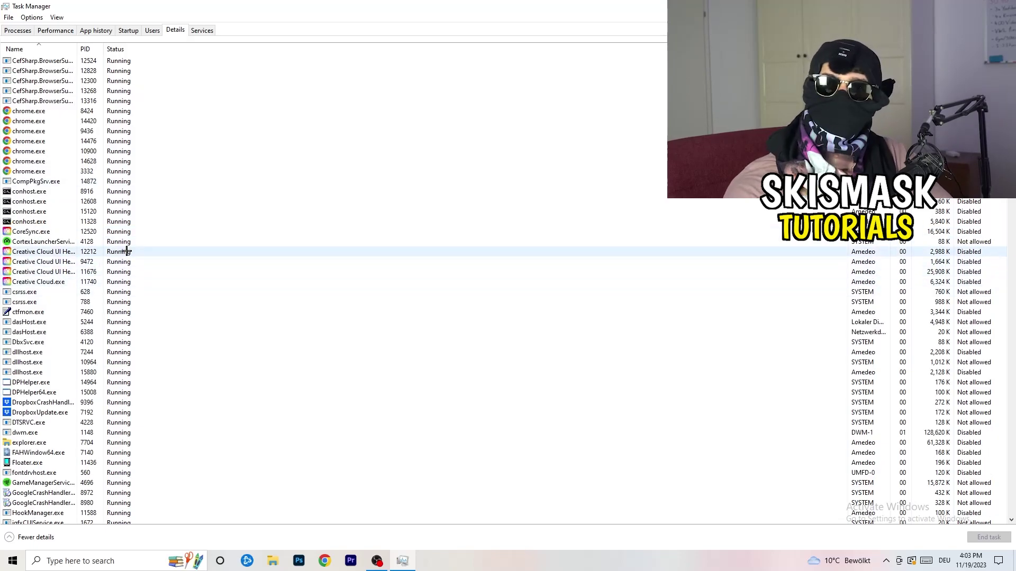
left_click(42, 271)
right_click(43, 271)
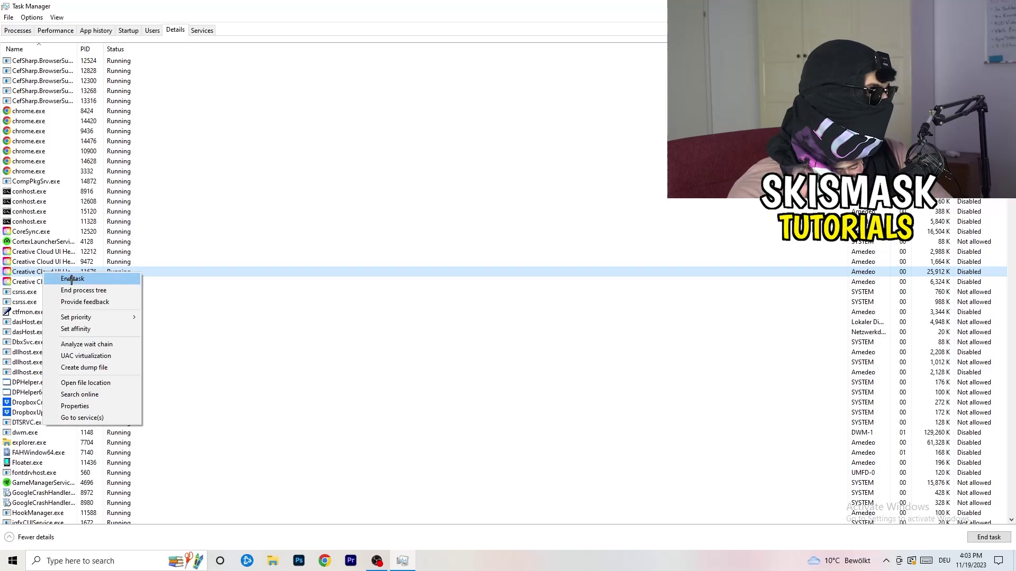
mouse_move(112, 318)
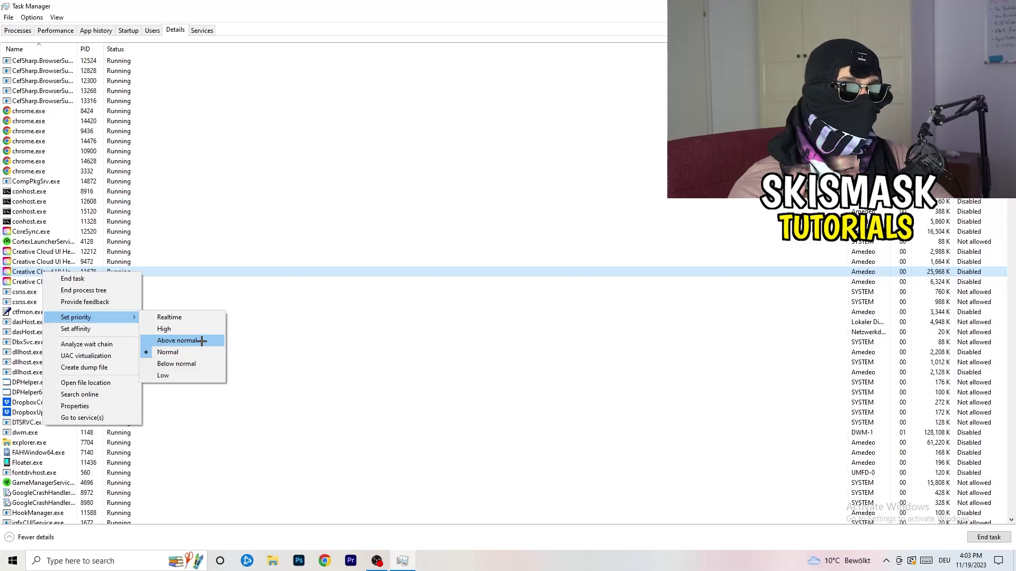
left_click(136, 32)
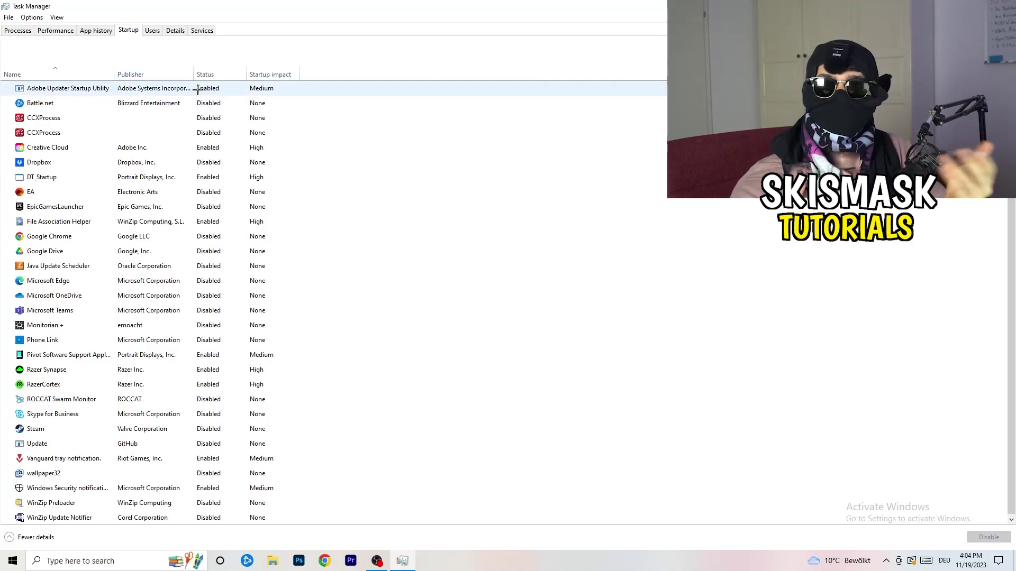
Leave DT_Startup enabled, close Task Manager, and bring up the Start menu.
right_click(231, 175)
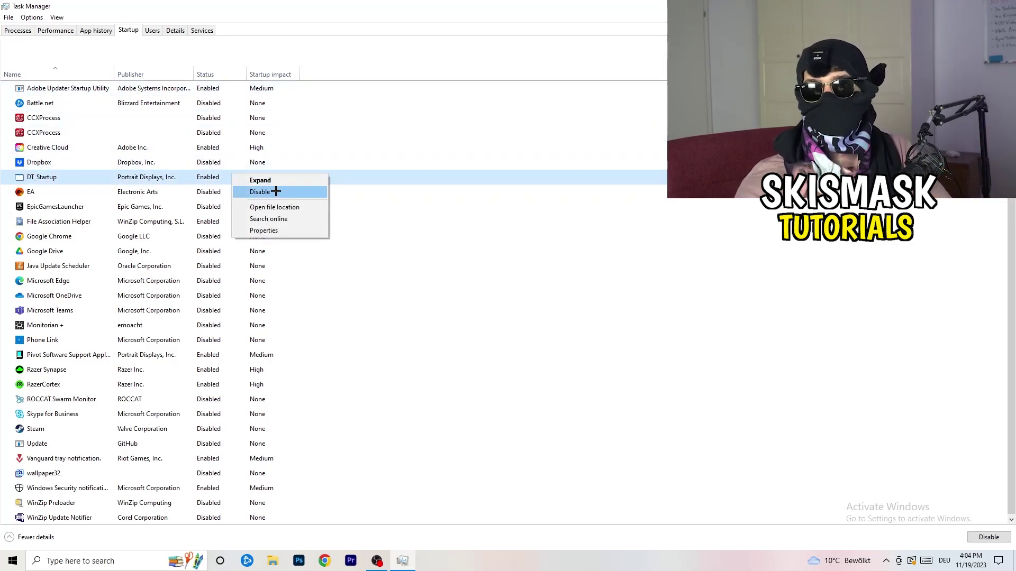
left_click(595, 35)
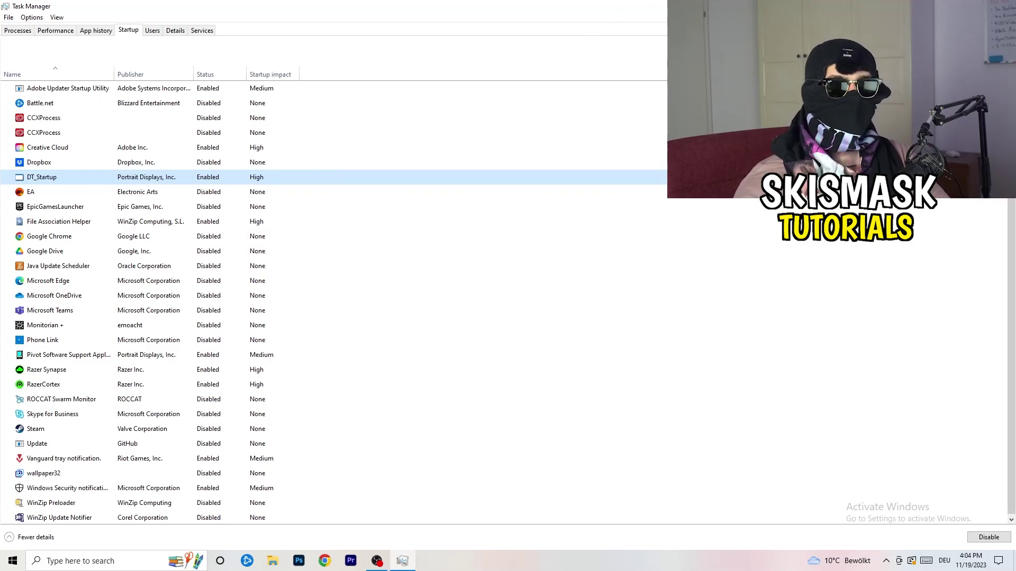
key("alt+F4")
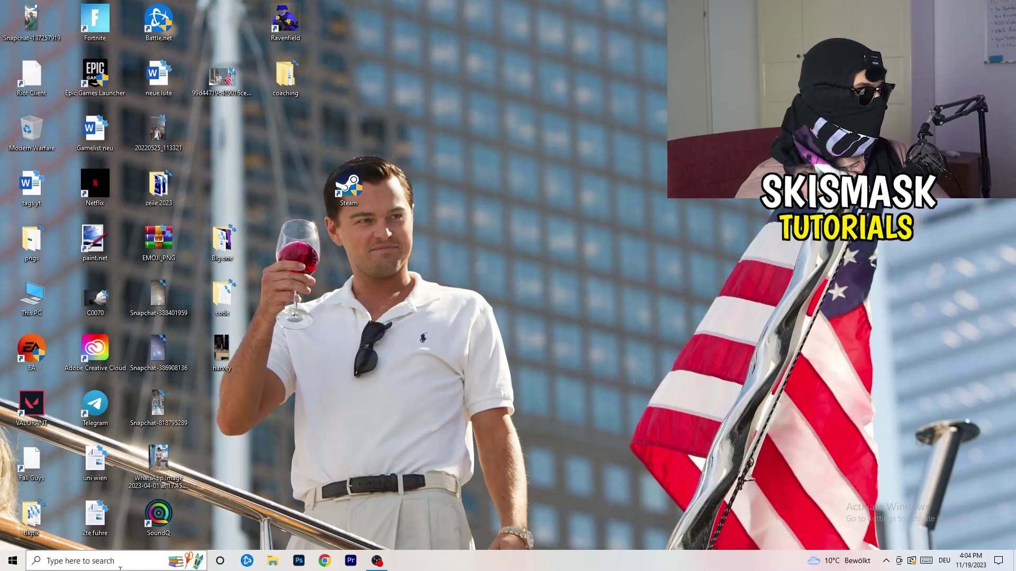
left_click(9, 564)
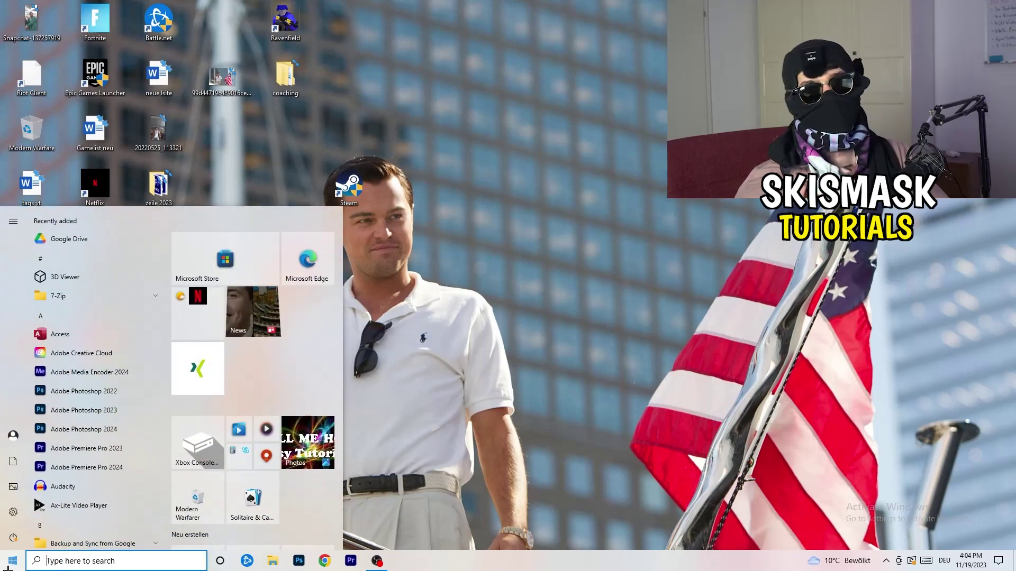
In System > Display, keep scaling at 100% (Recommended) with 1920 × 1080 resolution.
left_click(10, 519)
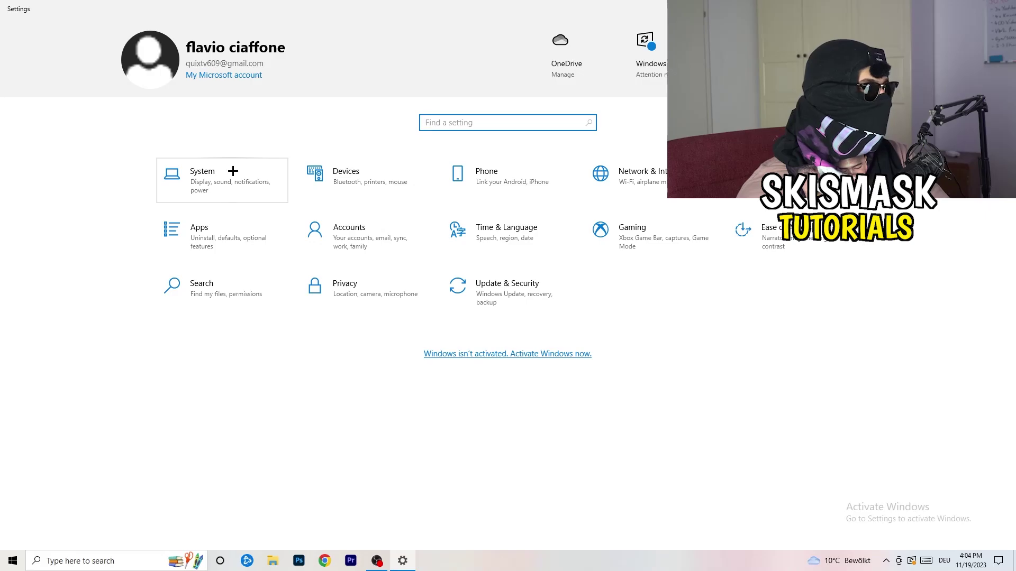
left_click(239, 171)
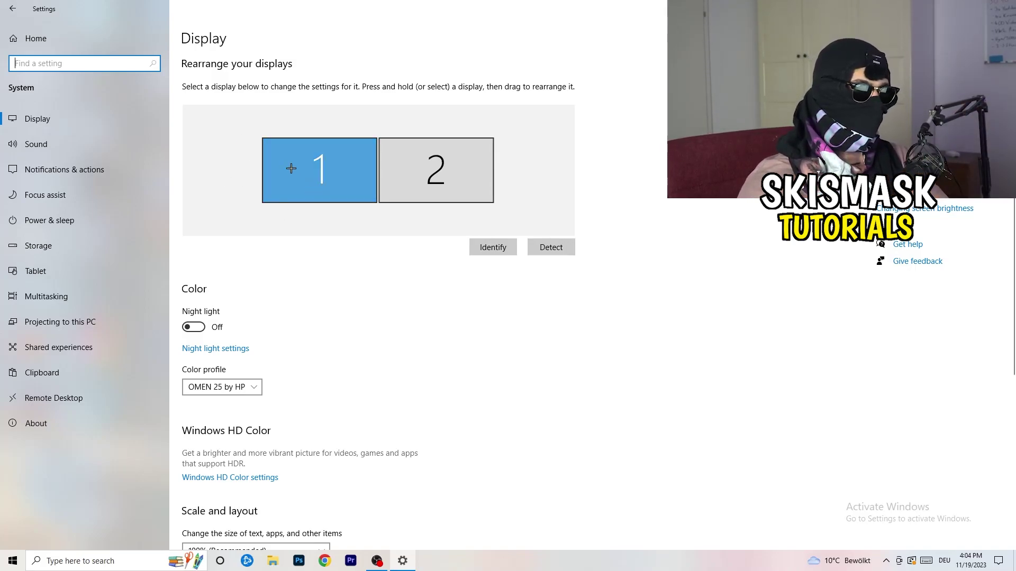
scroll(370, 192, "down", 5)
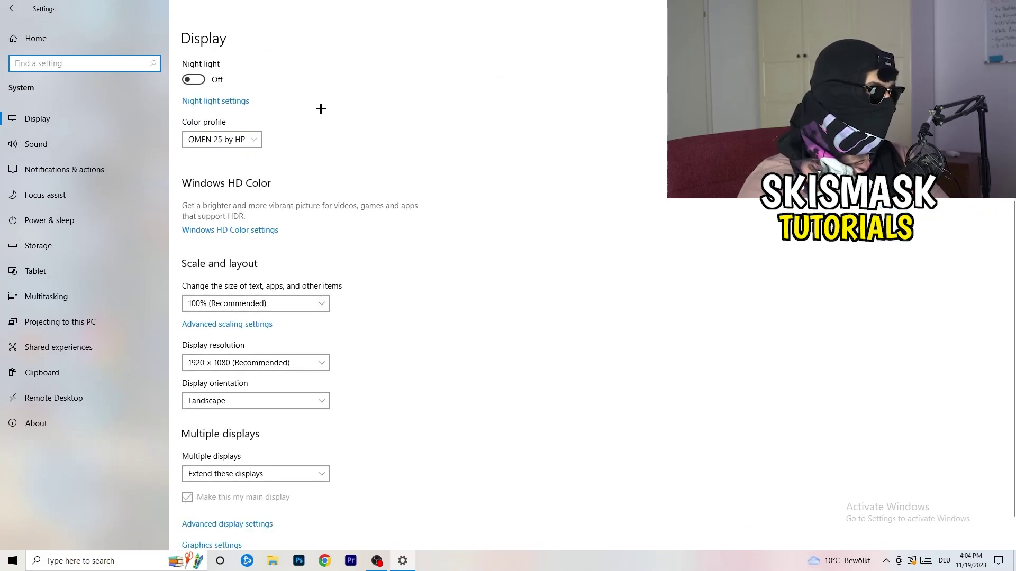
left_click(285, 304)
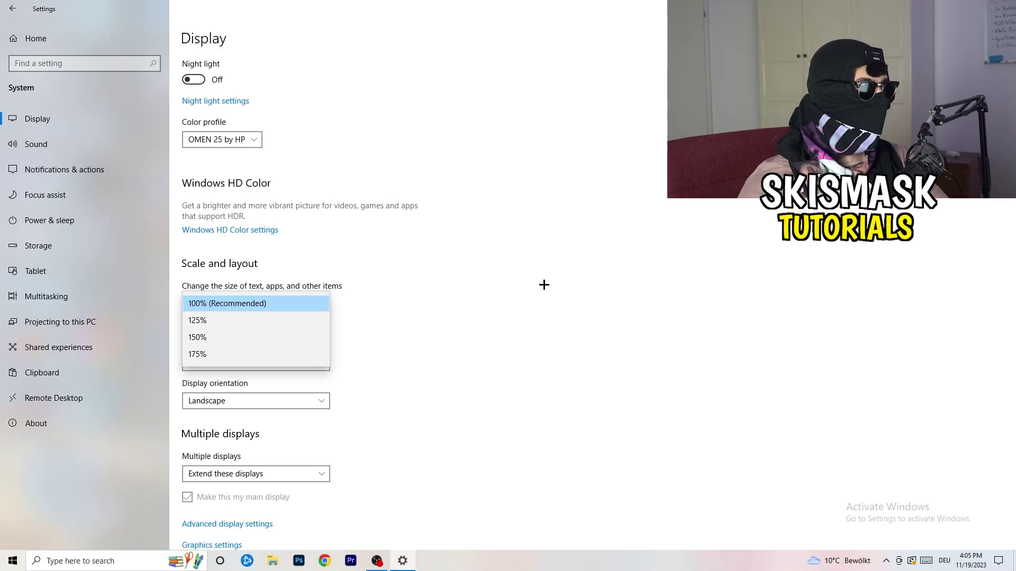
left_click(531, 281)
scroll(433, 291, "down", 1)
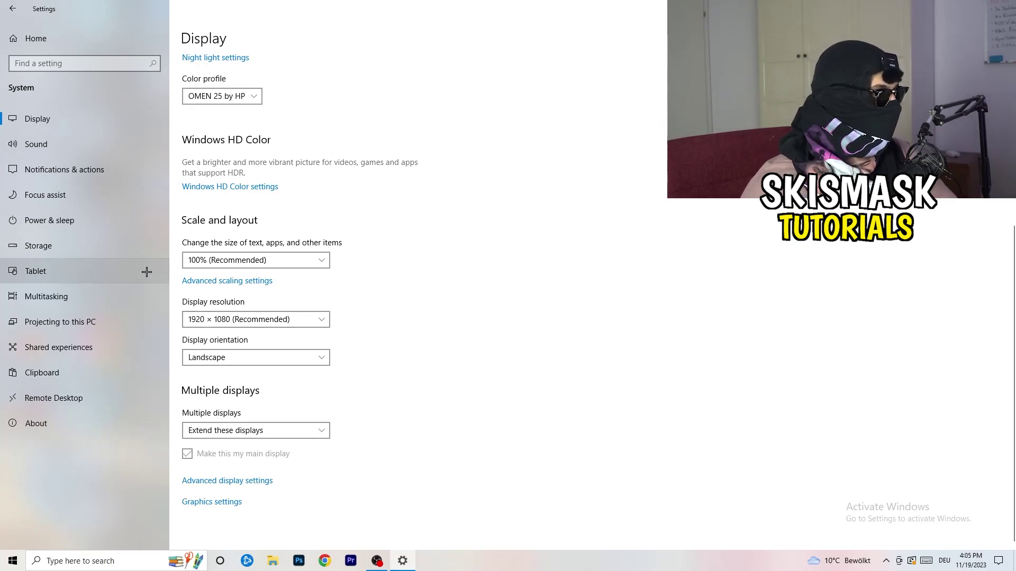
left_click(79, 223)
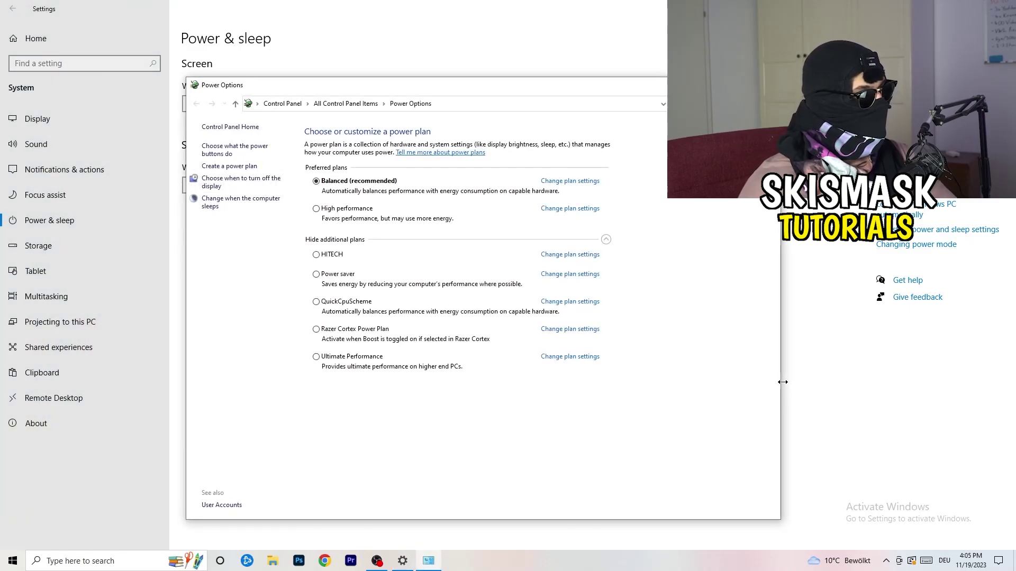
Review the additional power plans keeping Balanced (recommended) active, then close Power Options.
left_click(605, 240)
left_click(606, 240)
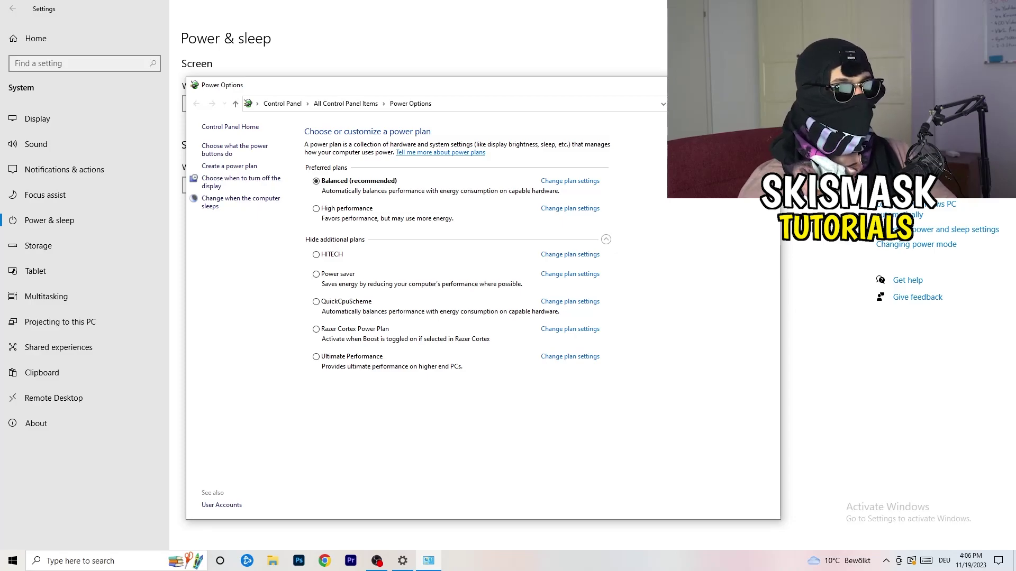
key("alt+F4")
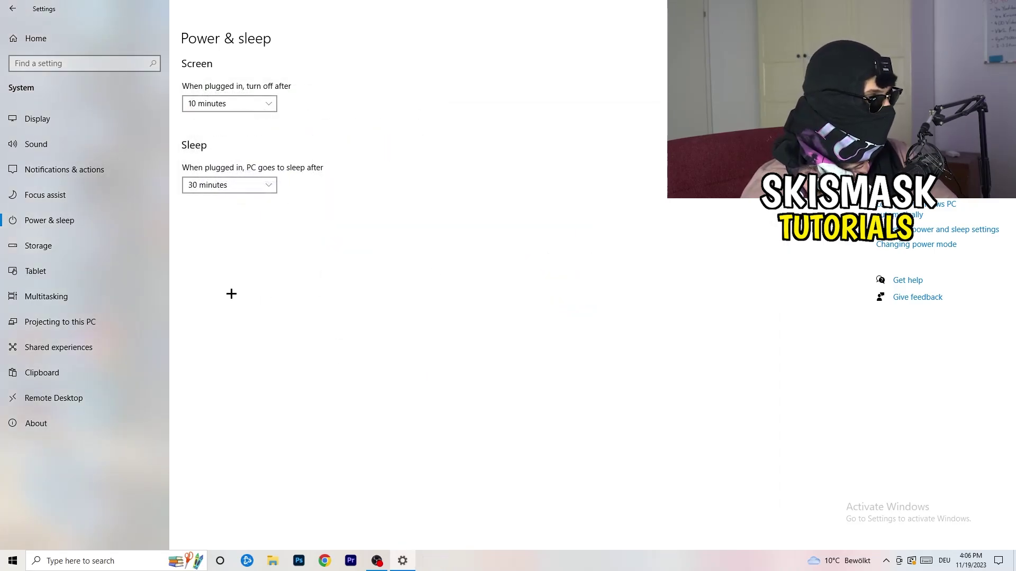
left_click(70, 253)
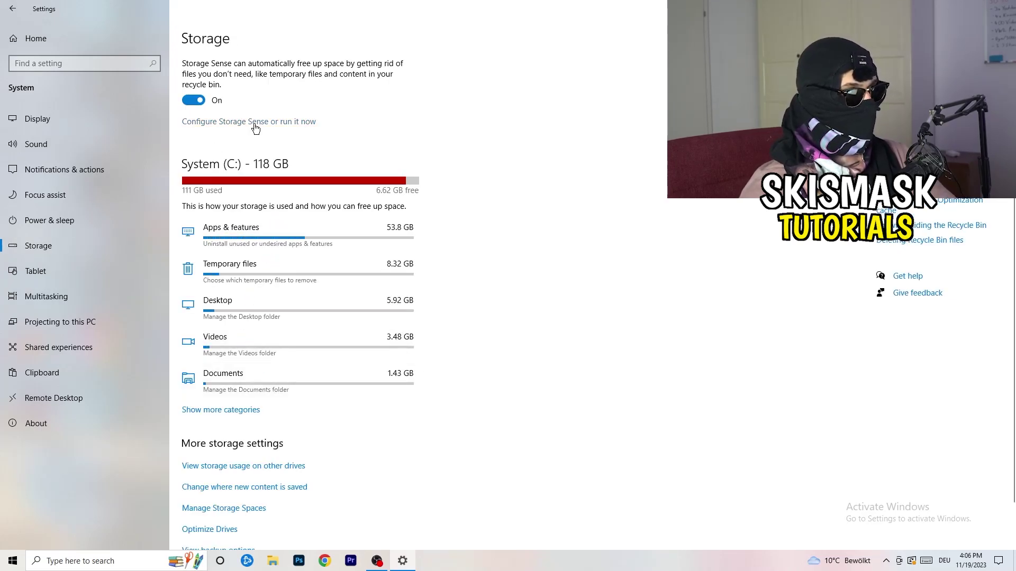
Enable Storage Sense temporary-file deletion, keeping 14-day recycle bin and 60-day Downloads limits.
left_click(255, 125)
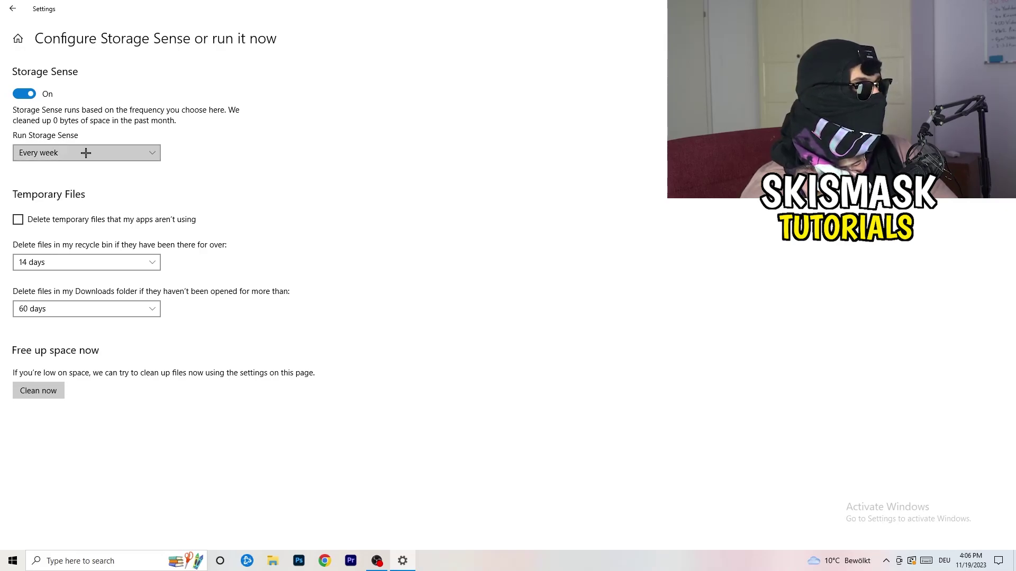
left_click(62, 221)
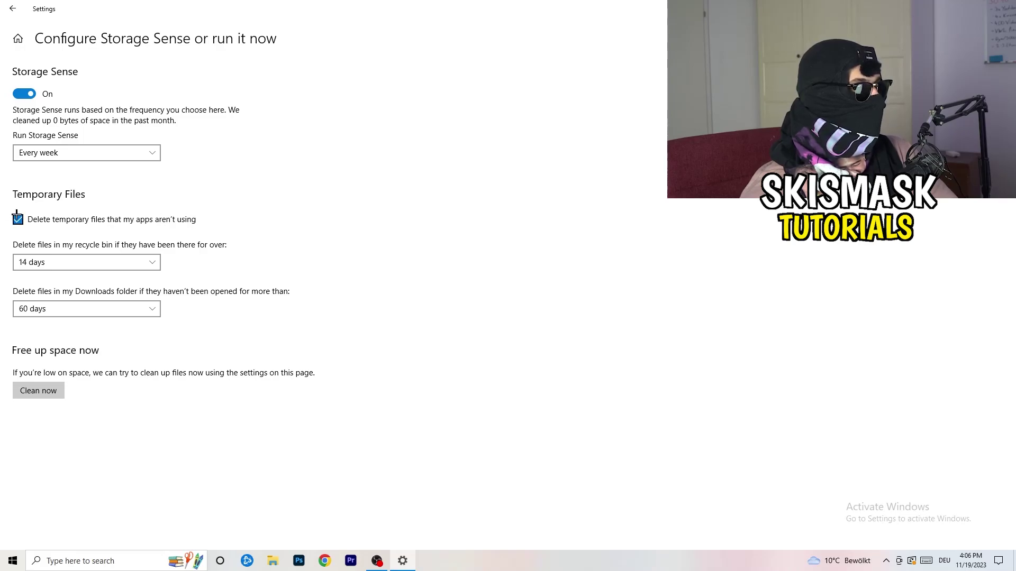
left_click(78, 263)
left_click(350, 209)
left_click(153, 262)
left_click(453, 185)
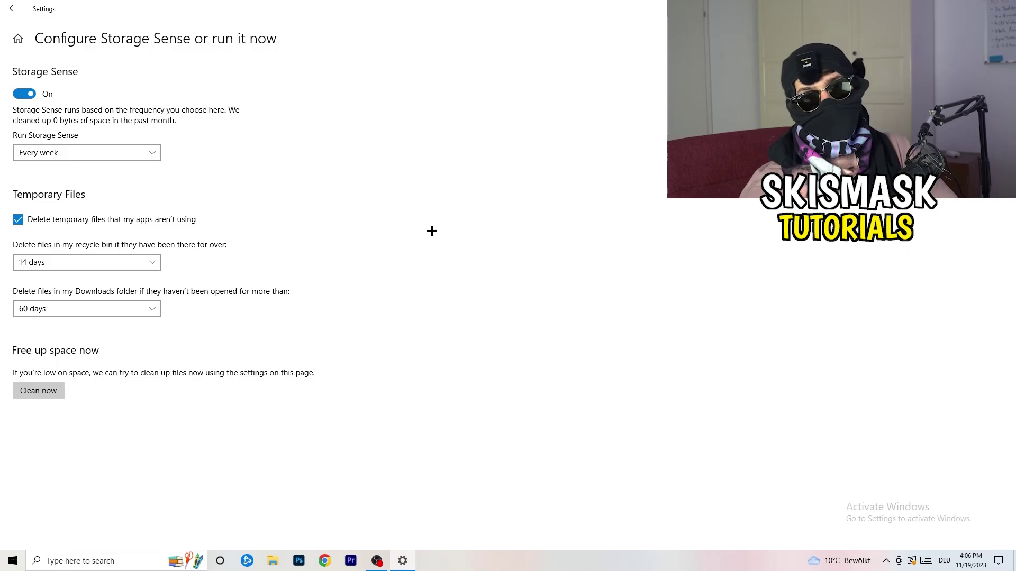
left_click(92, 309)
left_click(93, 310)
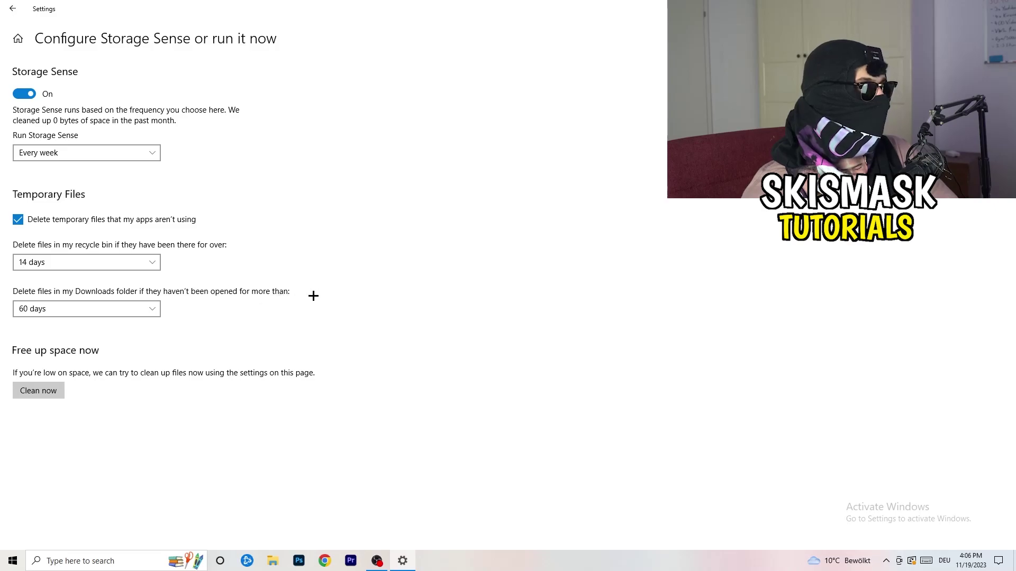
left_click(103, 318)
left_click(498, 257)
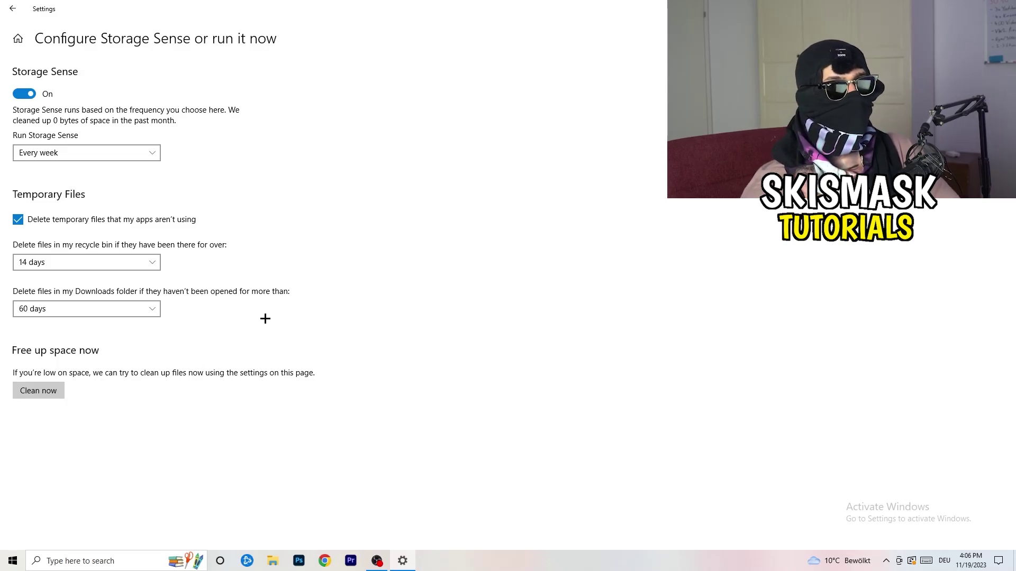
left_click(13, 8)
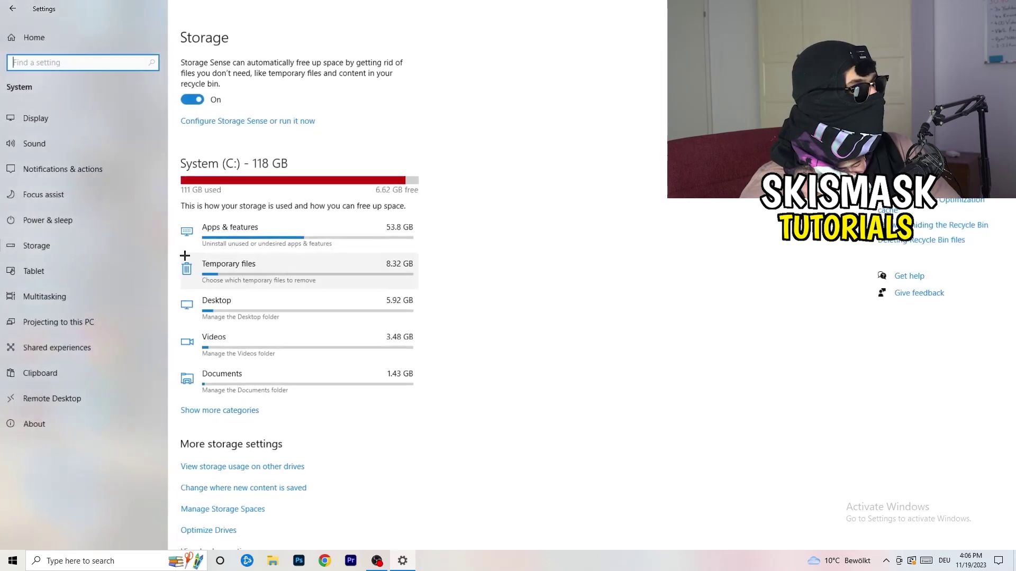
Review Windows Update's pending restart for the 2023-11 cumulative update, then close Settings.
left_click(12, 8)
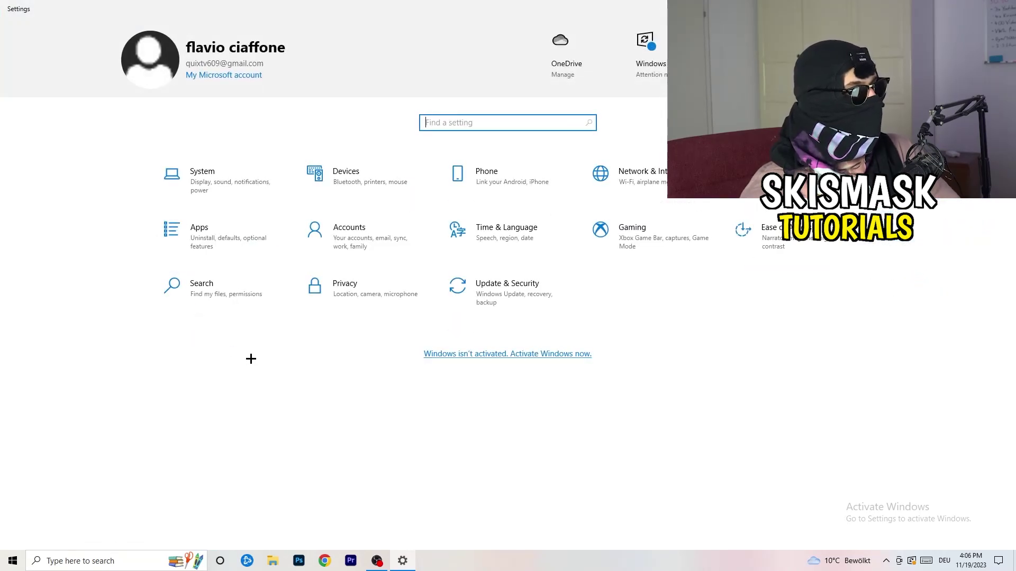
left_click(500, 298)
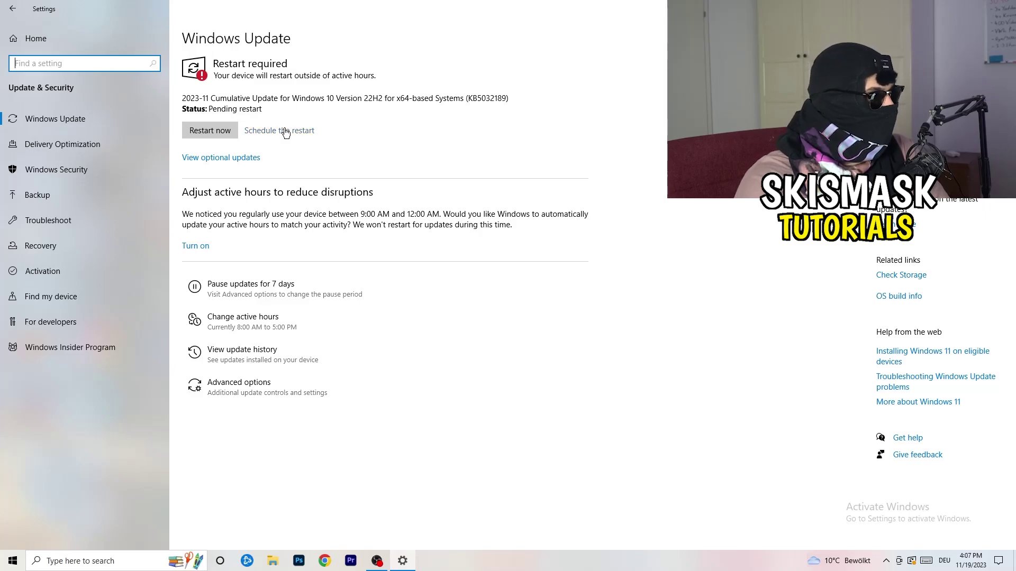
left_click(1003, 8)
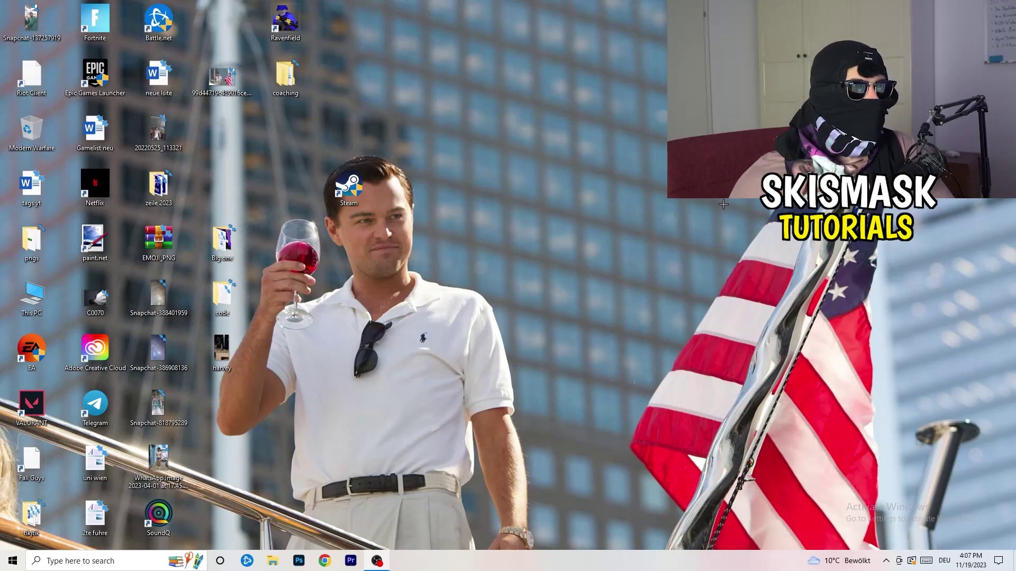
right_click(616, 224)
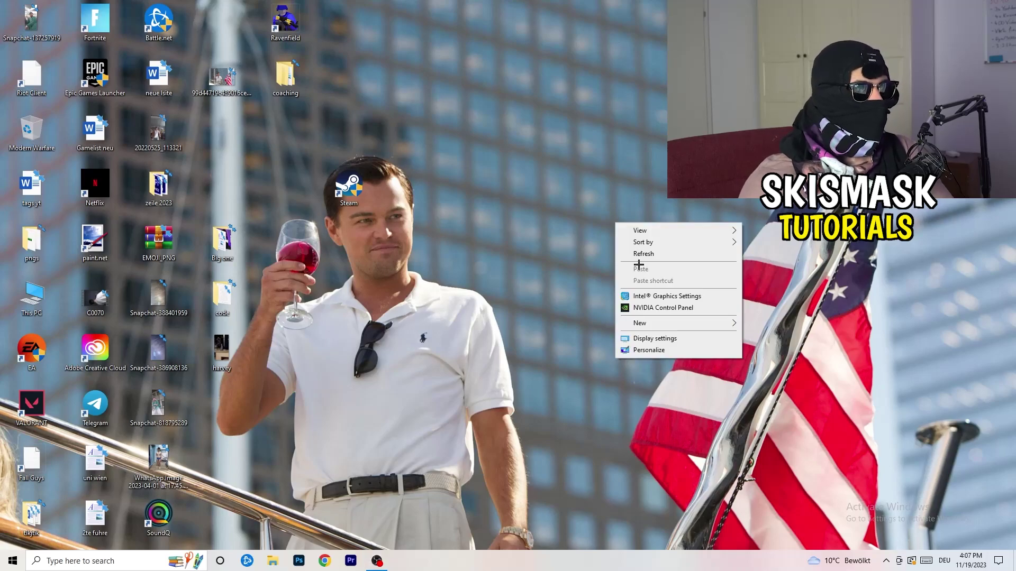
left_click(678, 309)
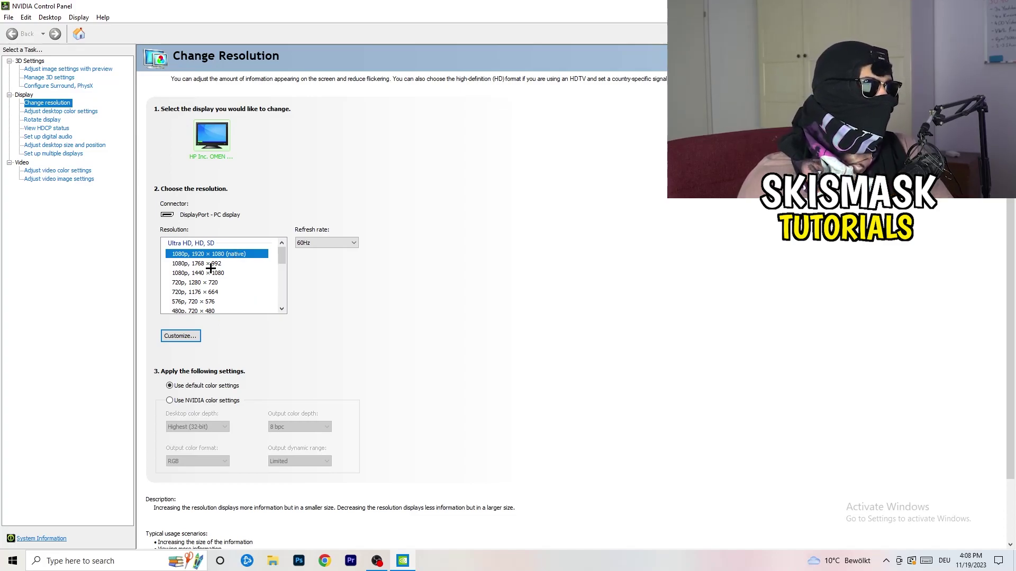
left_click(54, 70)
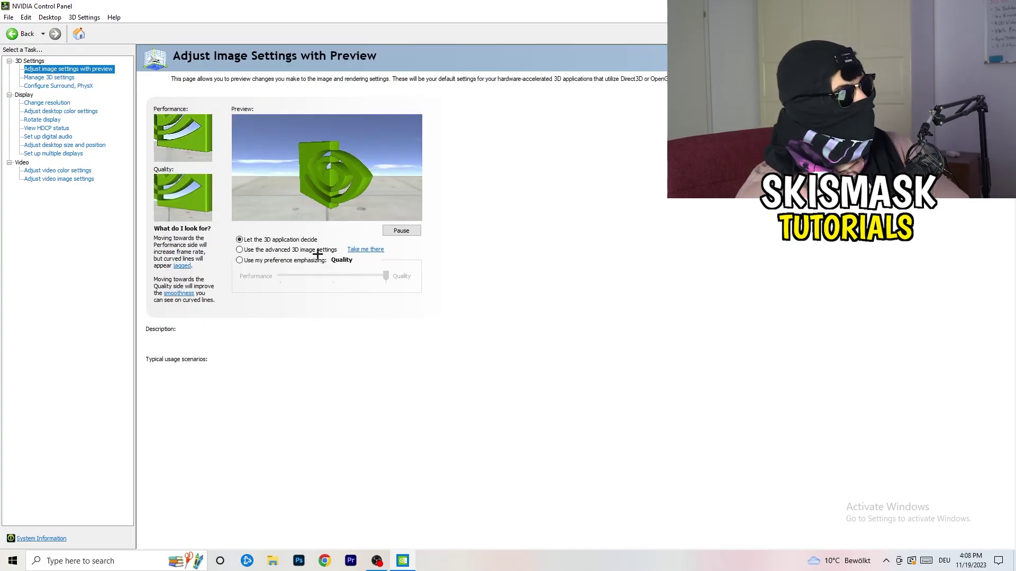
mouse_move(284, 261)
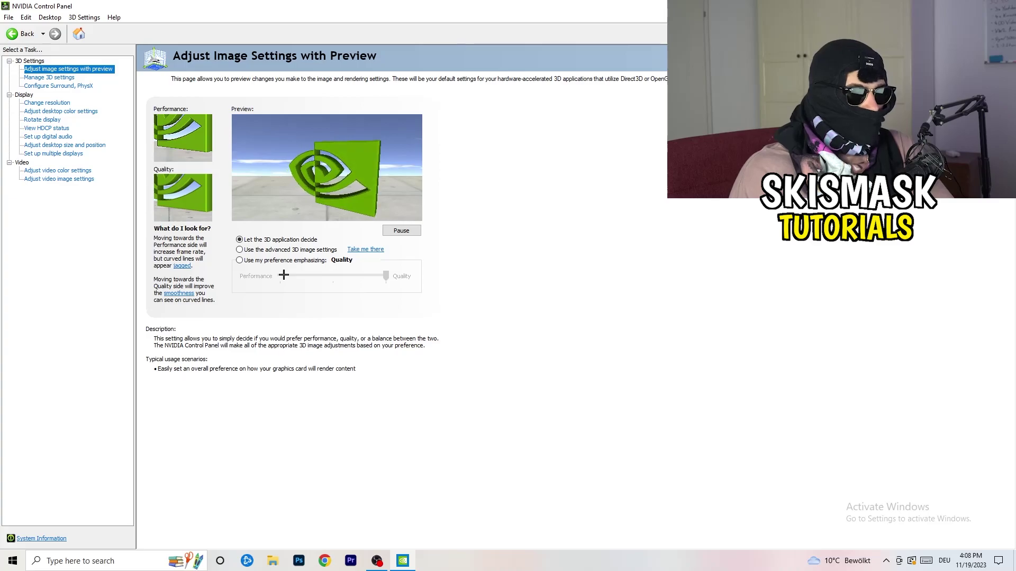
key("alt+F4")
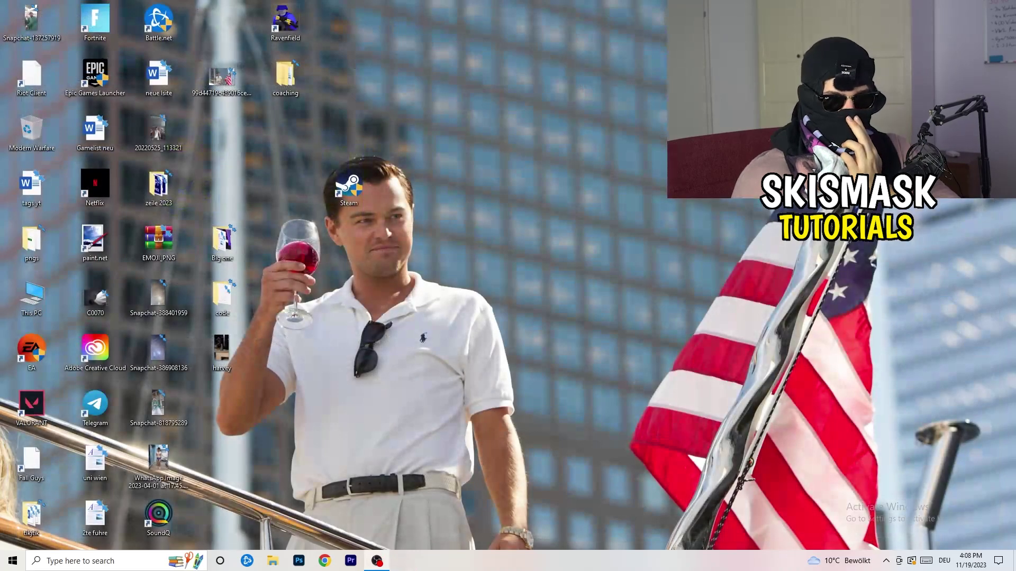